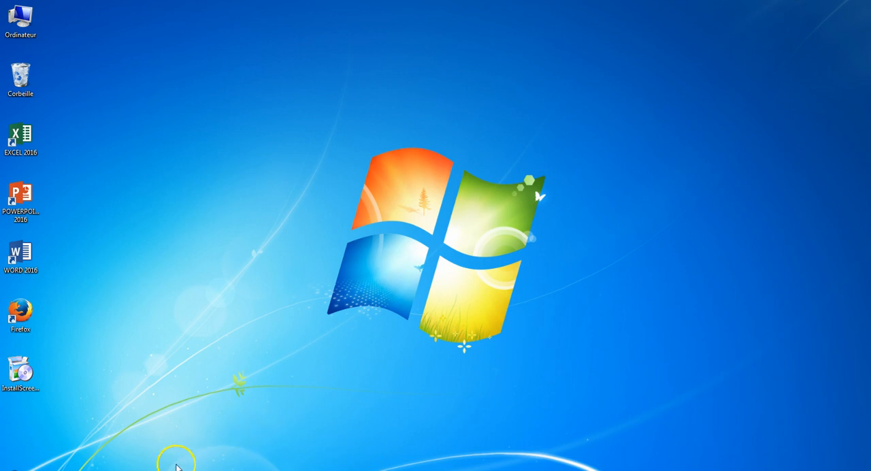
Switch to the Logiciel_TT_source.odt document in LibreOffice Writer and reduce the zoom to show both pages side by side
{"action": "mouse_move", "coordinate": [170, 469]}
{"action": "left_click", "coordinate": [169, 428]}
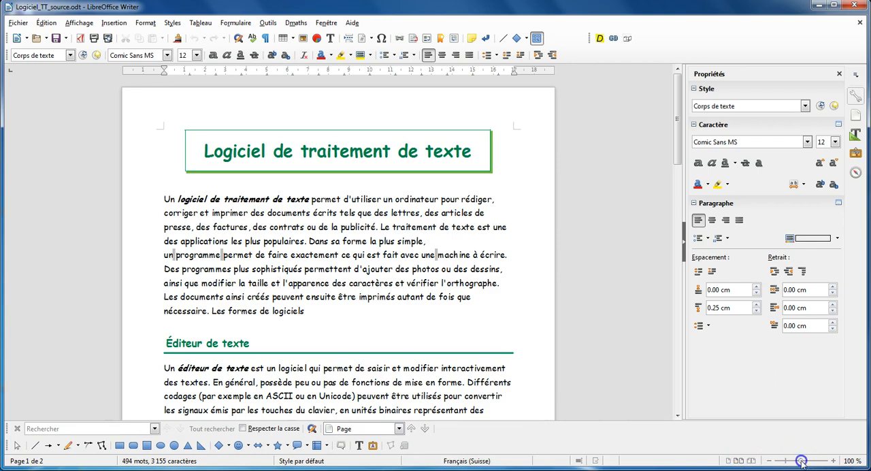
{"action": "left_click_drag", "start_coordinate": [800, 462], "coordinate": [784, 462]}
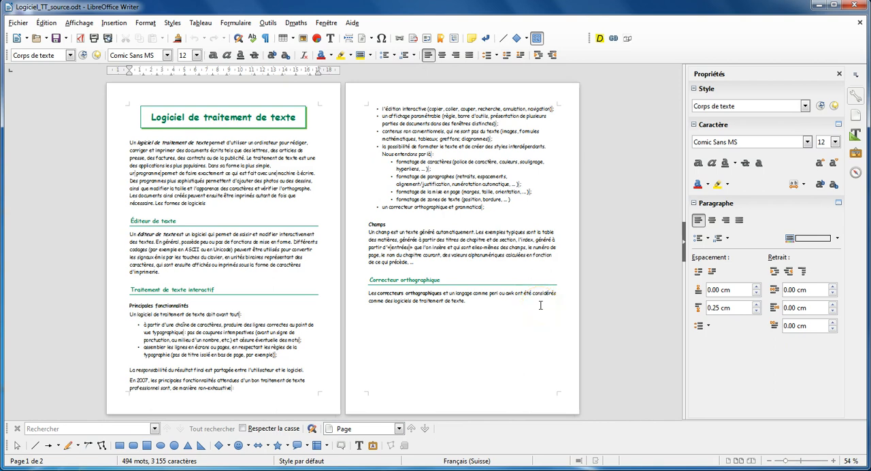
Add a footer to the document's pages using the default page style (Style par défaut)
{"action": "left_click", "coordinate": [244, 400]}
{"action": "left_click", "coordinate": [203, 406]}
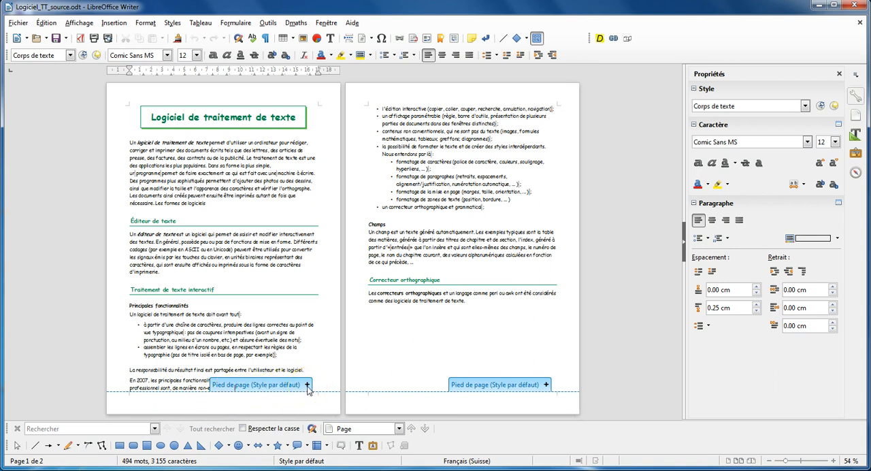
{"action": "left_click", "coordinate": [107, 23]}
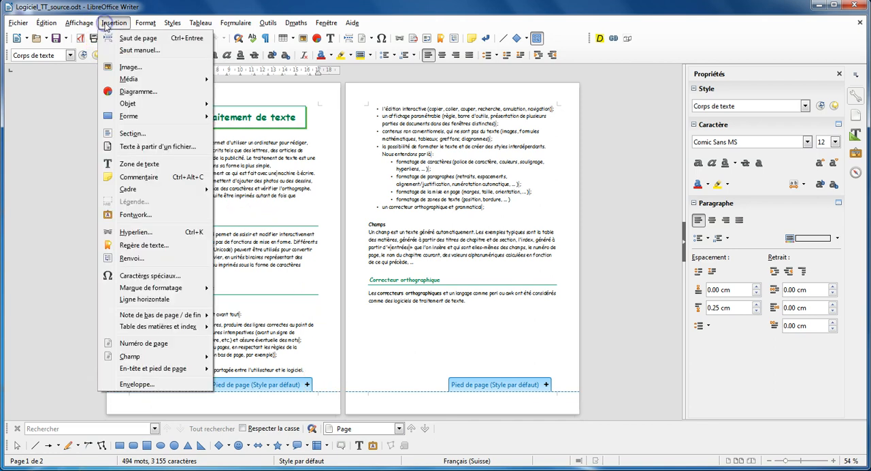
{"action": "mouse_move", "coordinate": [145, 291]}
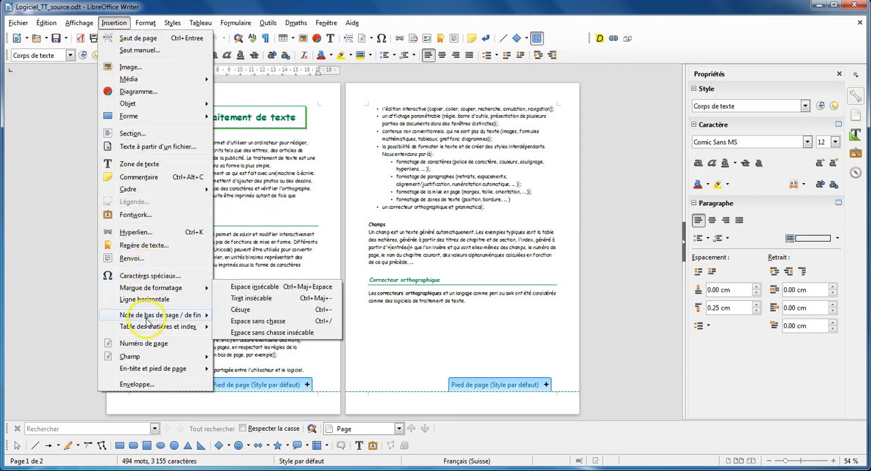
{"action": "mouse_move", "coordinate": [153, 370]}
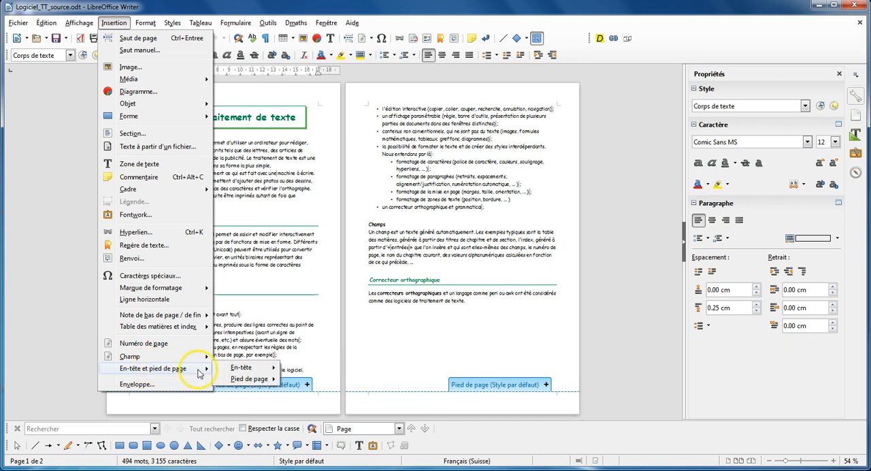
{"action": "mouse_move", "coordinate": [245, 379]}
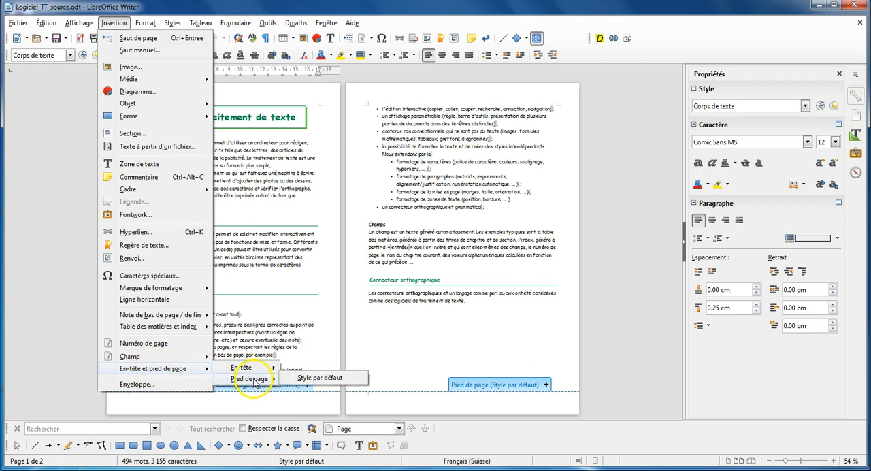
{"action": "left_click", "coordinate": [318, 378]}
{"action": "left_click", "coordinate": [121, 385]}
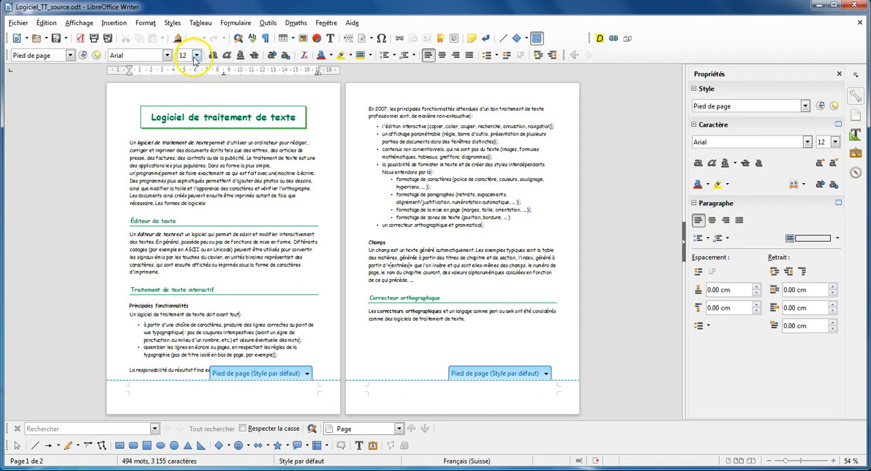
Set the footer's font size to 18 and enter the text "Ceci est mon pied de page" in it
{"action": "left_click", "coordinate": [195, 57]}
{"action": "left_click", "coordinate": [187, 160]}
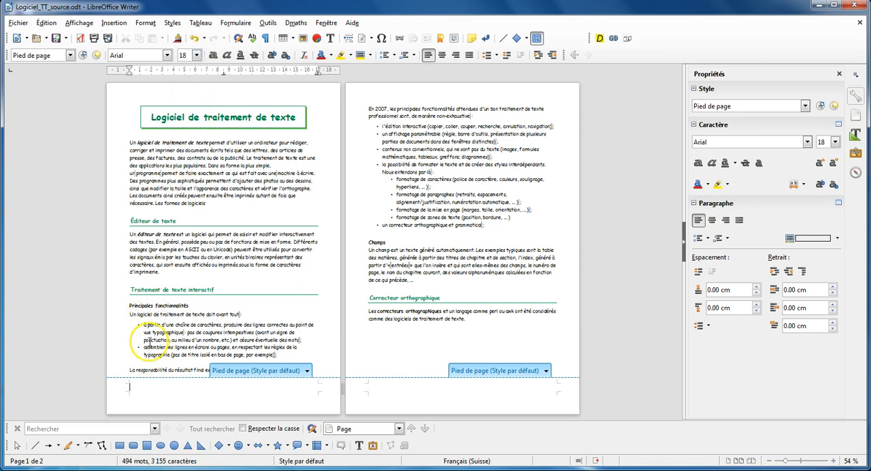
{"action": "type", "text": "Ceci est "}
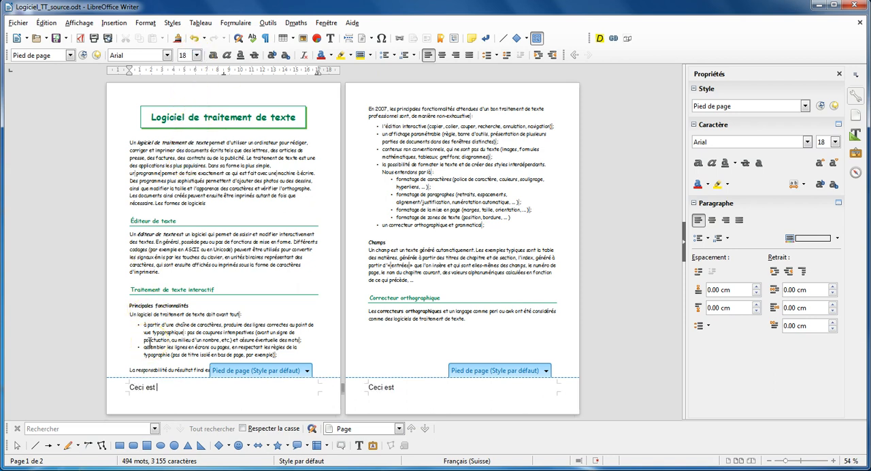
{"action": "type", "text": "mon pied de page"}
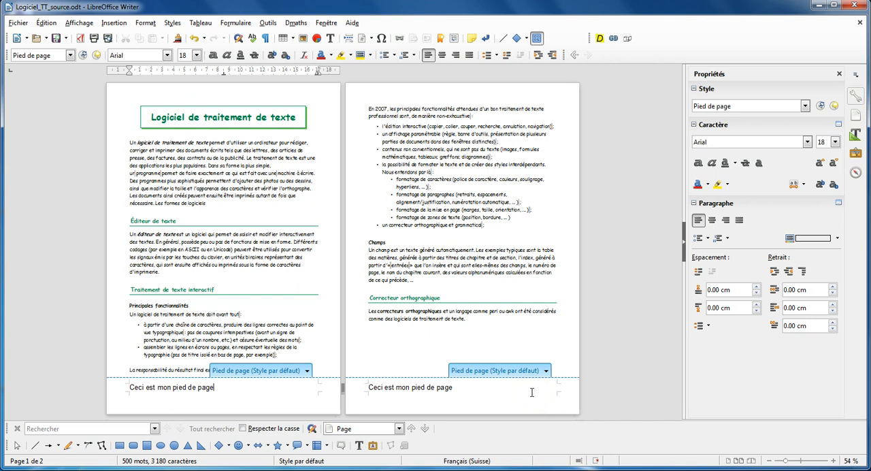
Replace the whole footer text with the word "Page" followed by a space
{"action": "left_click_drag", "start_coordinate": [213, 387], "coordinate": [129, 387]}
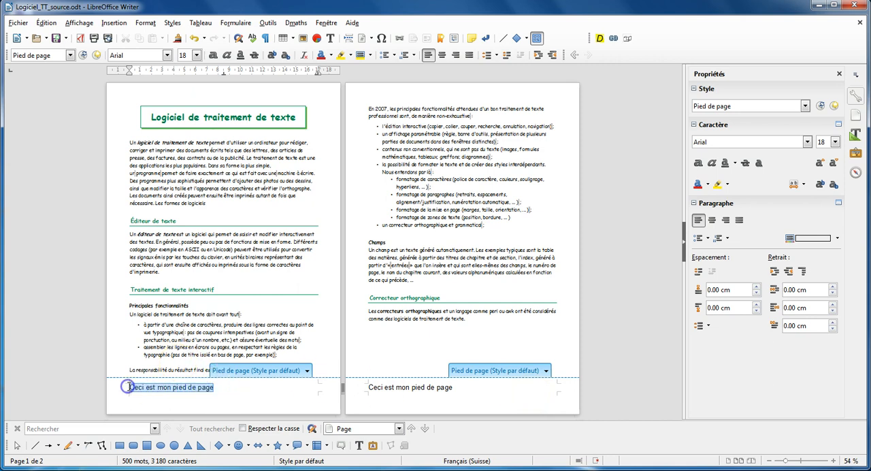
{"action": "key", "text": "Delete"}
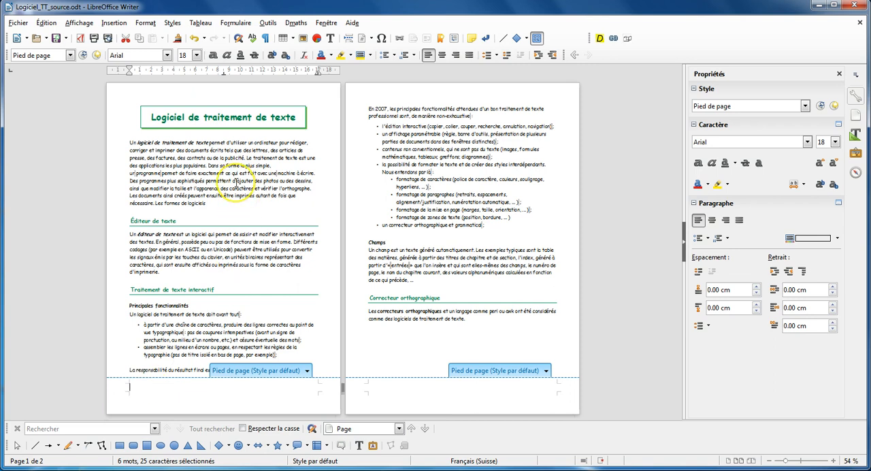
{"action": "type", "text": "Page "}
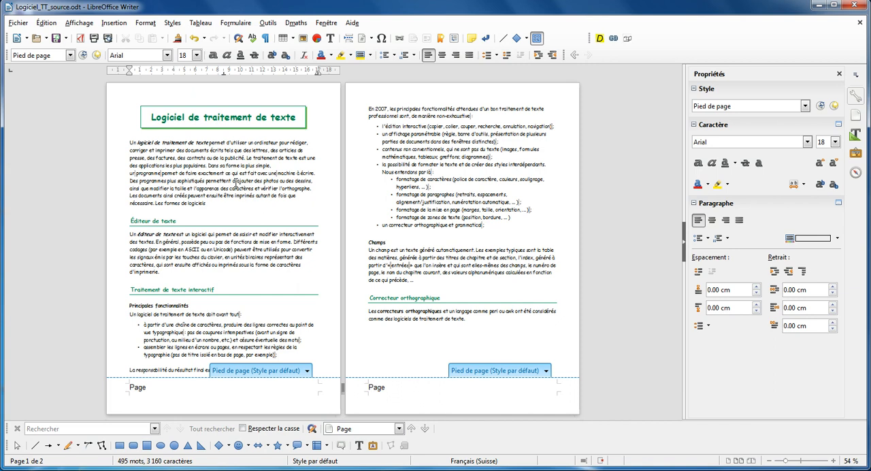
{"action": "type", "text": "1"}
Try numbering the footers manually with 1 on the first page and 2 on the second, and remove the digits
{"action": "key", "text": "BackSpace"}
{"action": "left_click", "coordinate": [397, 385]}
{"action": "type", "text": "2"}
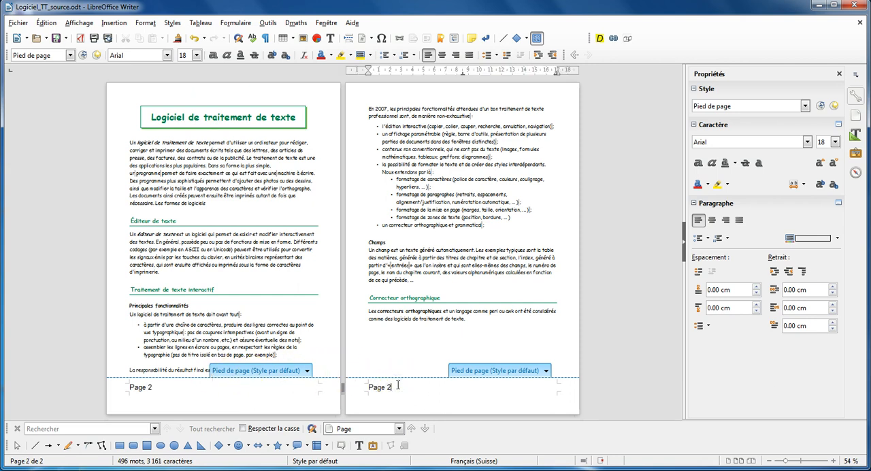
{"action": "left_click", "coordinate": [151, 392]}
{"action": "key", "text": "BackSpace"}
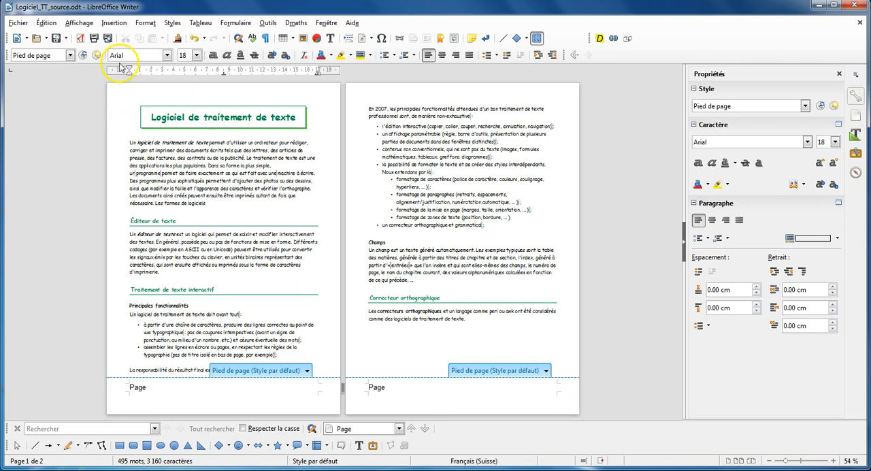
Insert an automatic page number field (Numéro de page) after the word "Page" in the footer
{"action": "left_click", "coordinate": [114, 24]}
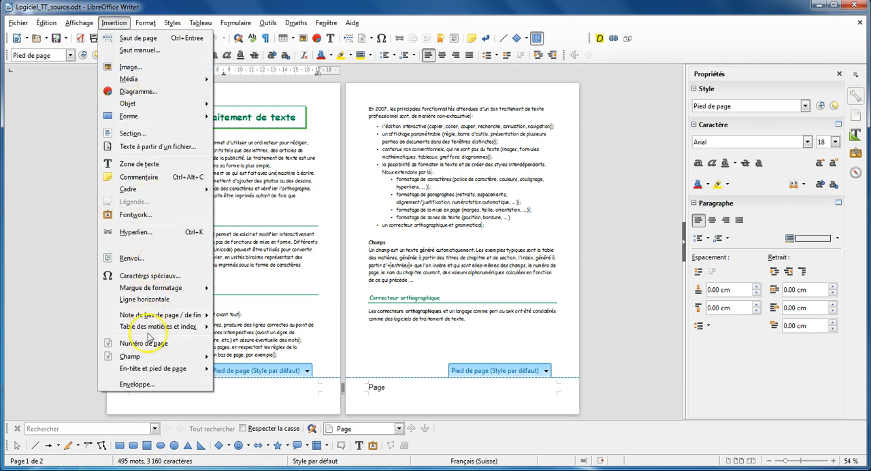
{"action": "mouse_move", "coordinate": [151, 359]}
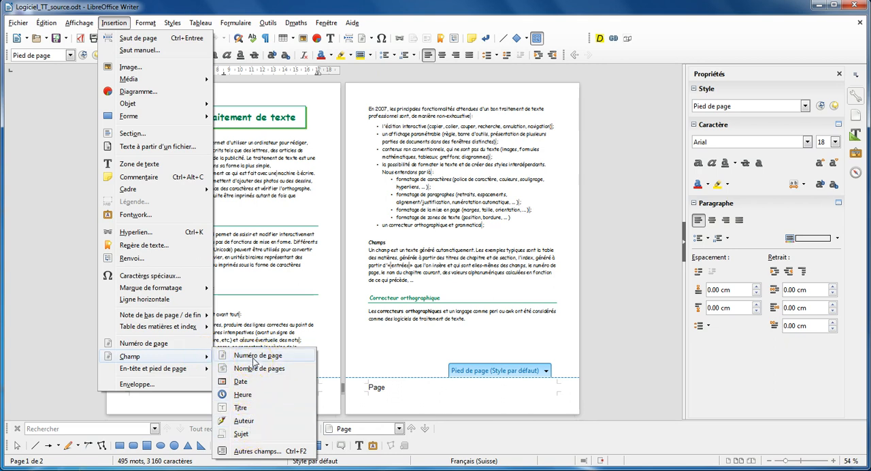
{"action": "left_click", "coordinate": [255, 363]}
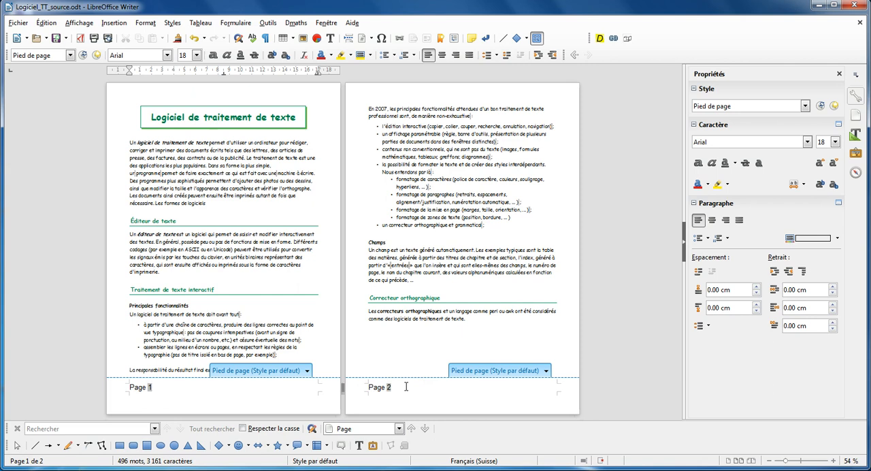
Add "sur" after the footer's page number, followed by a total page count field (Nombre de pages)
{"action": "left_click", "coordinate": [192, 384]}
{"action": "type", "text": "sur"}
{"action": "left_click", "coordinate": [114, 24]}
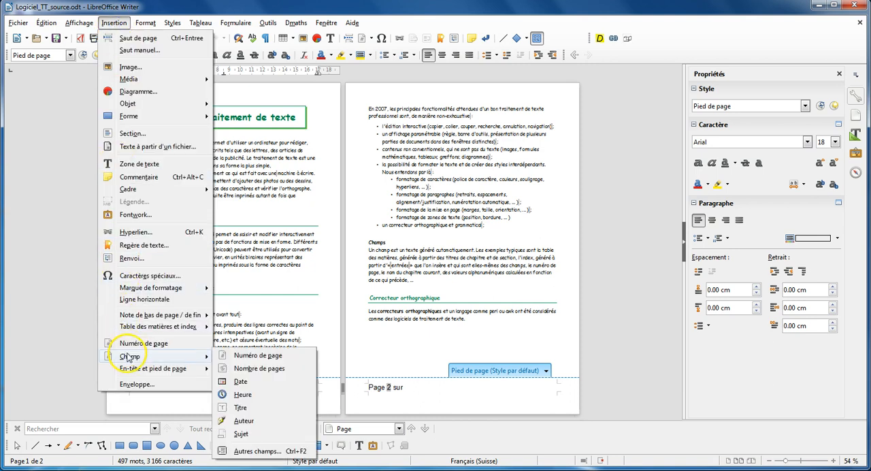
{"action": "left_click", "coordinate": [259, 370]}
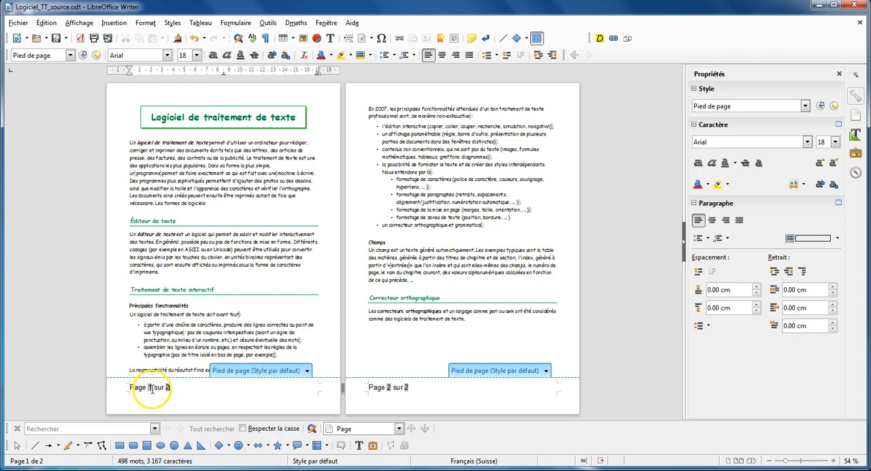
{"action": "left_click", "coordinate": [403, 387]}
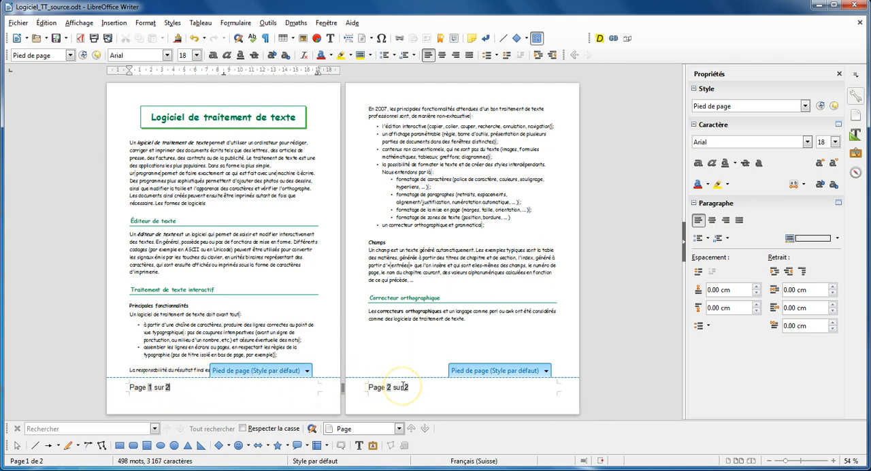
{"action": "left_click", "coordinate": [416, 385]}
{"action": "left_click", "coordinate": [369, 385]}
{"action": "left_click", "coordinate": [207, 387]}
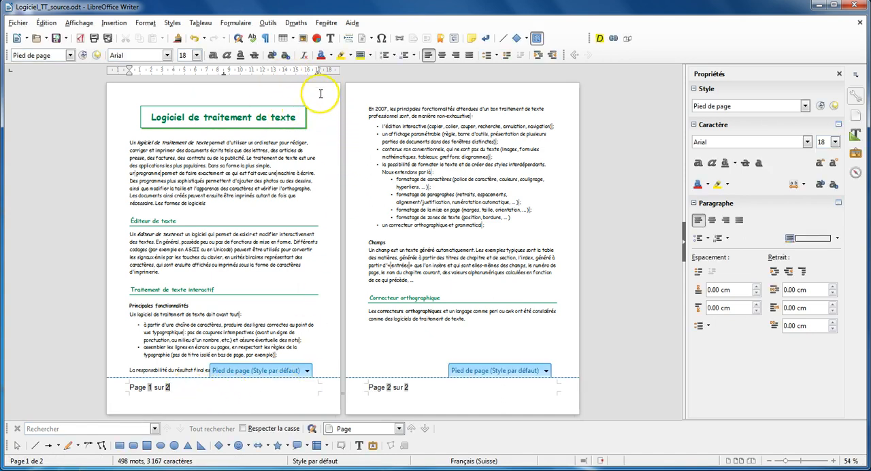
Add a default-style header to the pages, insert a date field at its right tab position, and return to the body text
{"action": "left_click", "coordinate": [233, 87]}
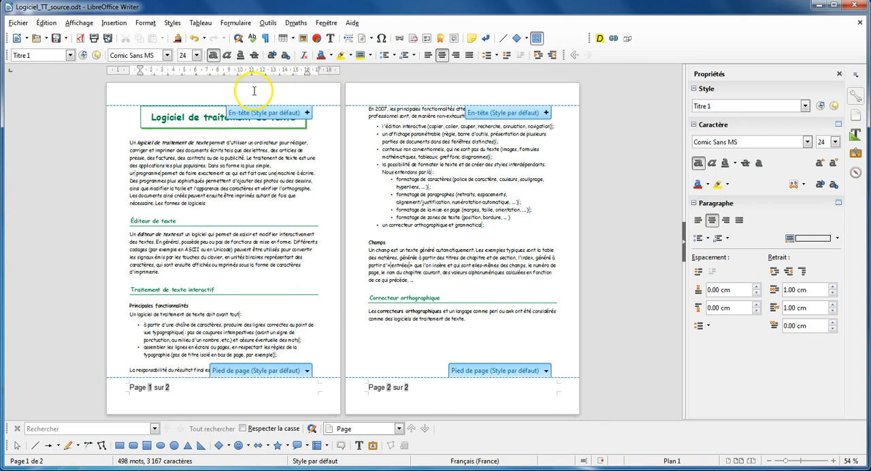
{"action": "left_click", "coordinate": [307, 113]}
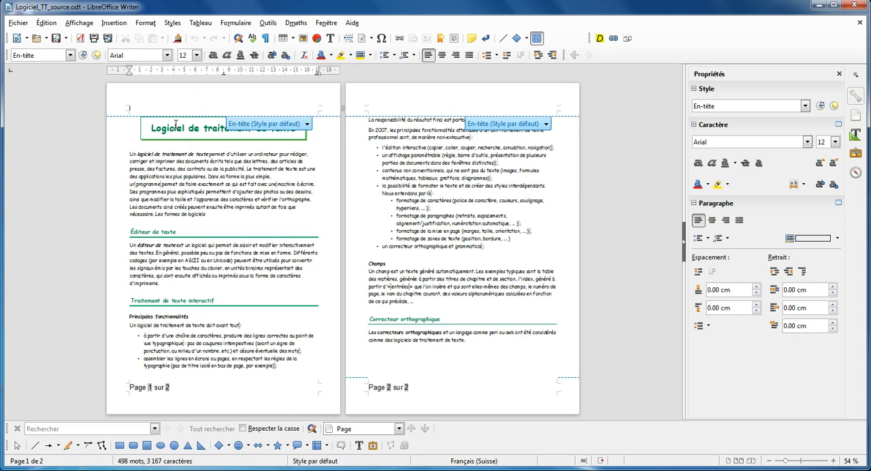
{"action": "key", "text": "Tab"}
{"action": "left_click", "coordinate": [114, 23]}
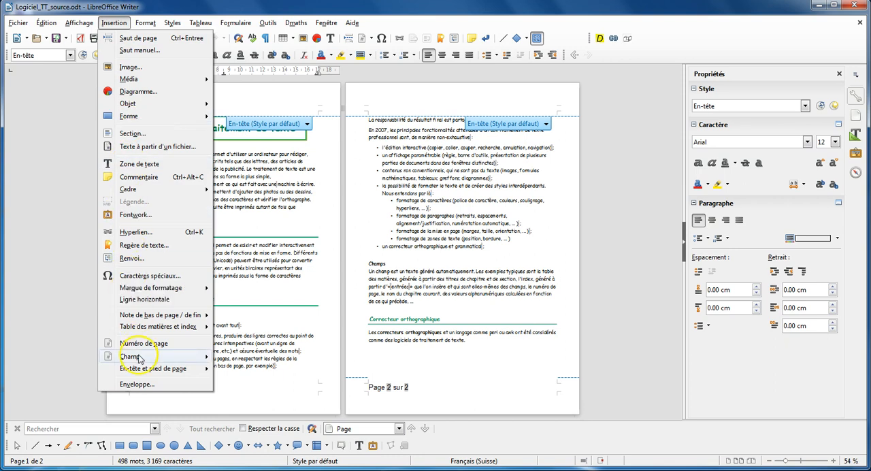
{"action": "mouse_move", "coordinate": [140, 356]}
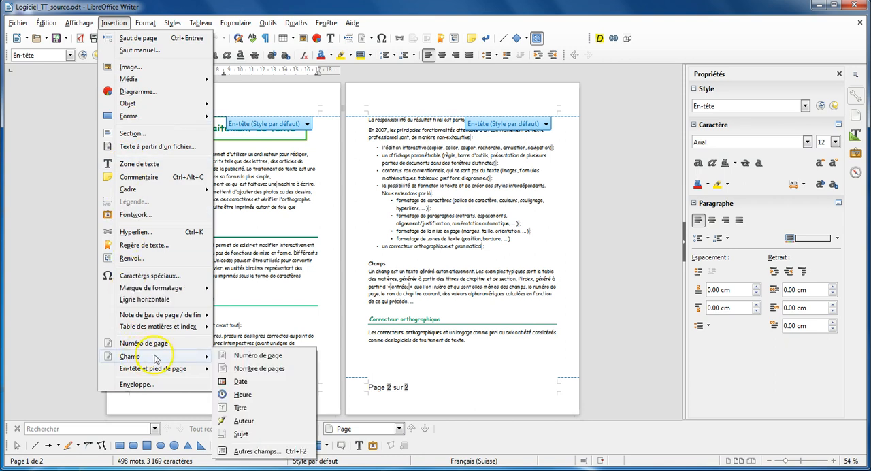
{"action": "left_click", "coordinate": [248, 385]}
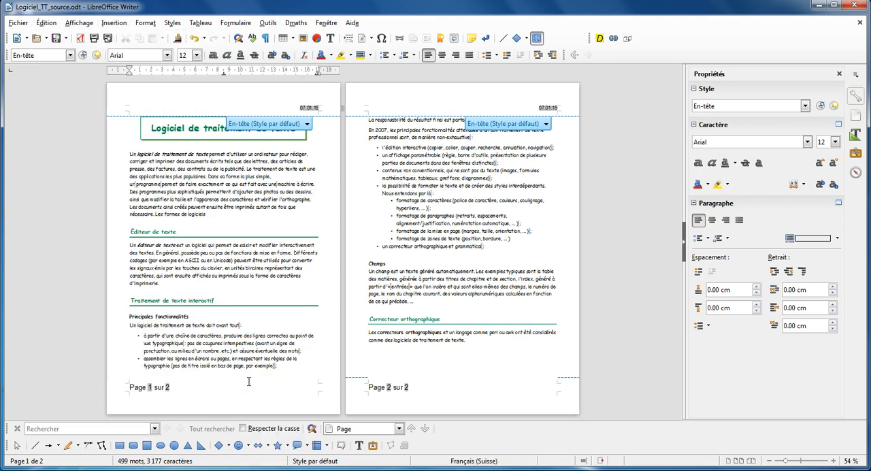
{"action": "left_click", "coordinate": [21, 450]}
{"action": "left_click", "coordinate": [211, 201]}
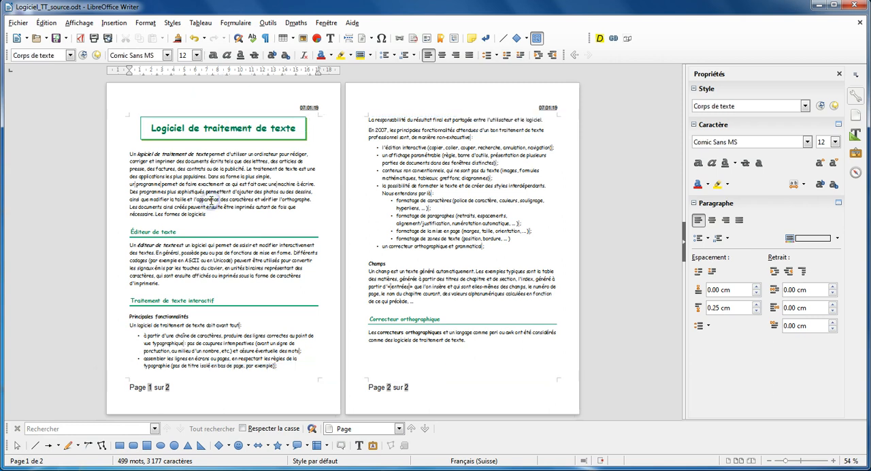